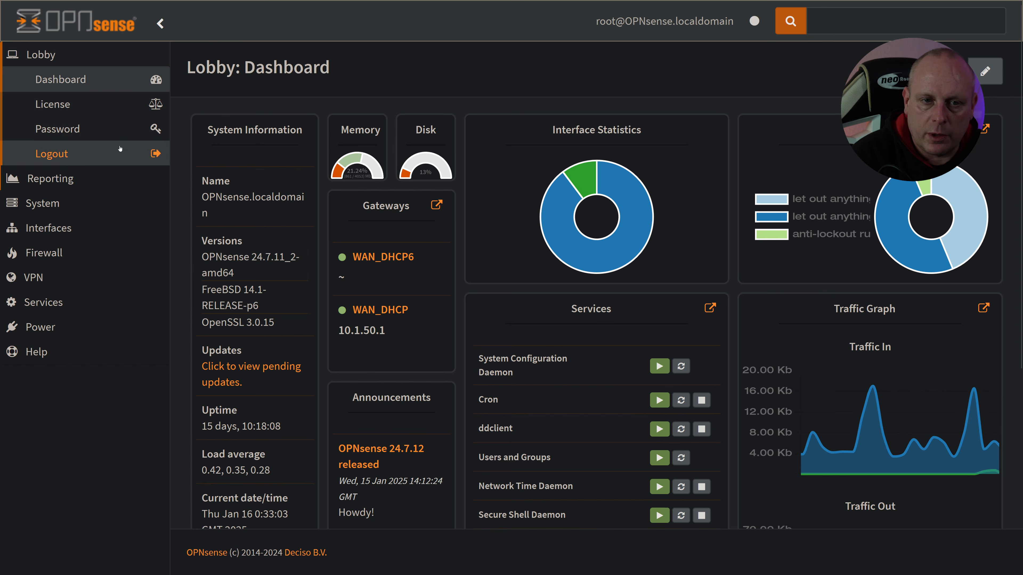
Step: Create a system snapshot named 24.7.11_2-WORKING
left_click(86, 210)
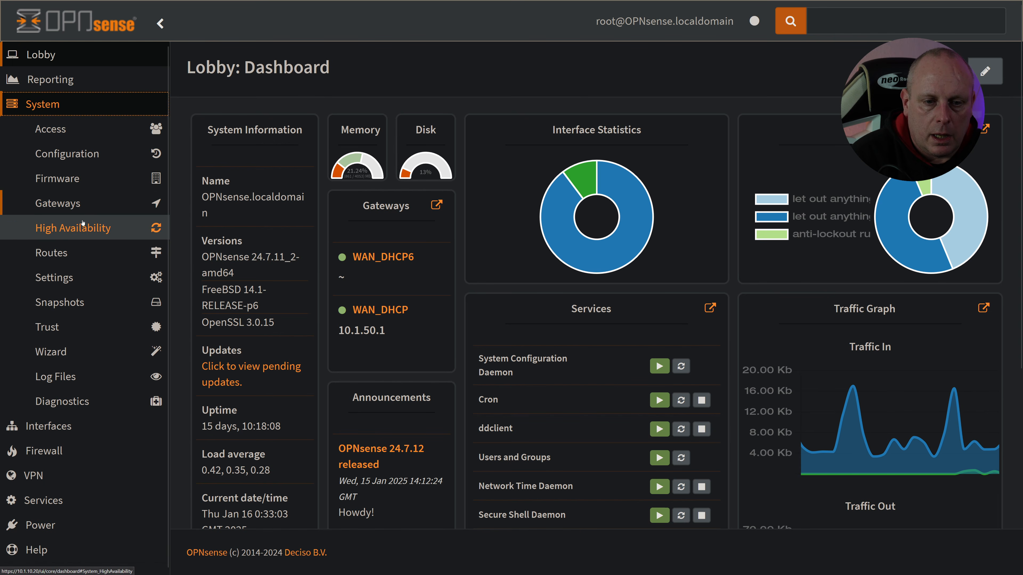
left_click(88, 302)
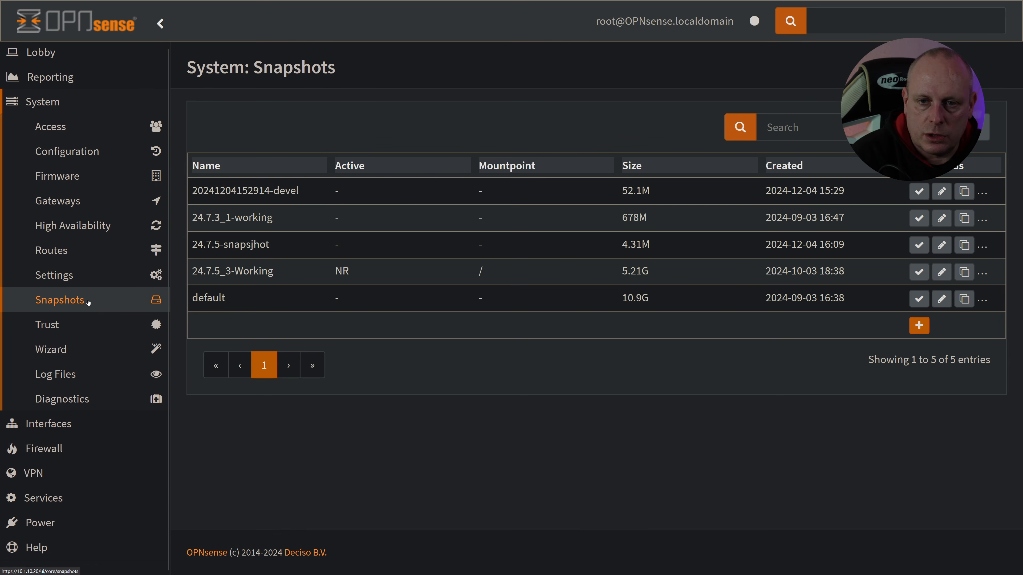
left_click(919, 325)
left_click_drag(447, 142, 292, 137)
type("24.7")
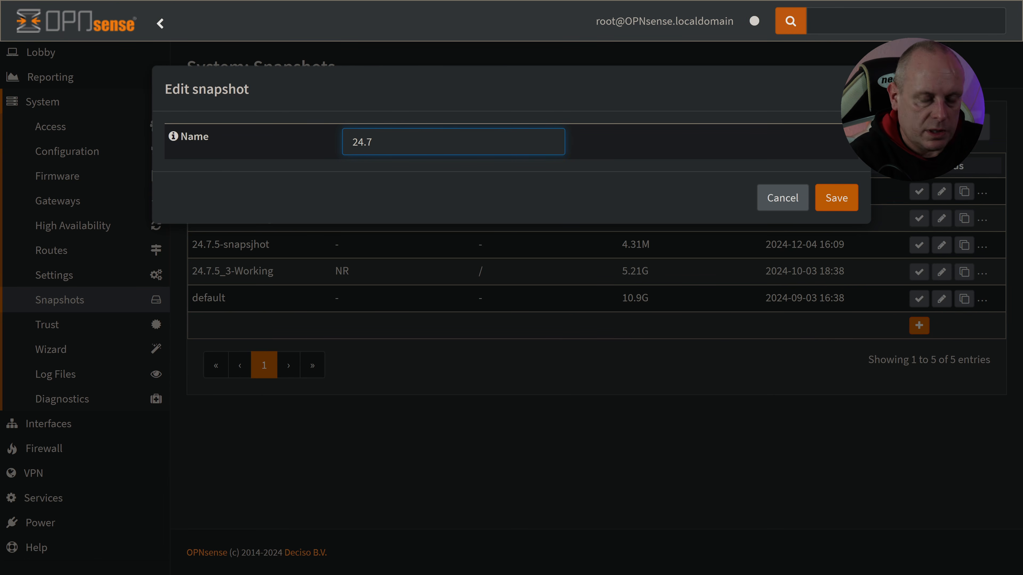
type(".11_2-")
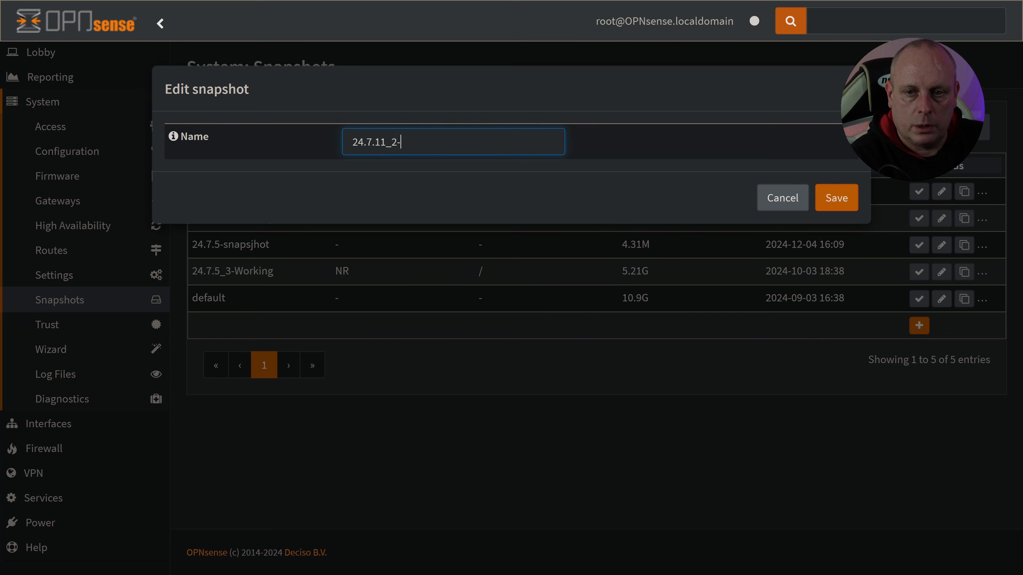
type("WORKING")
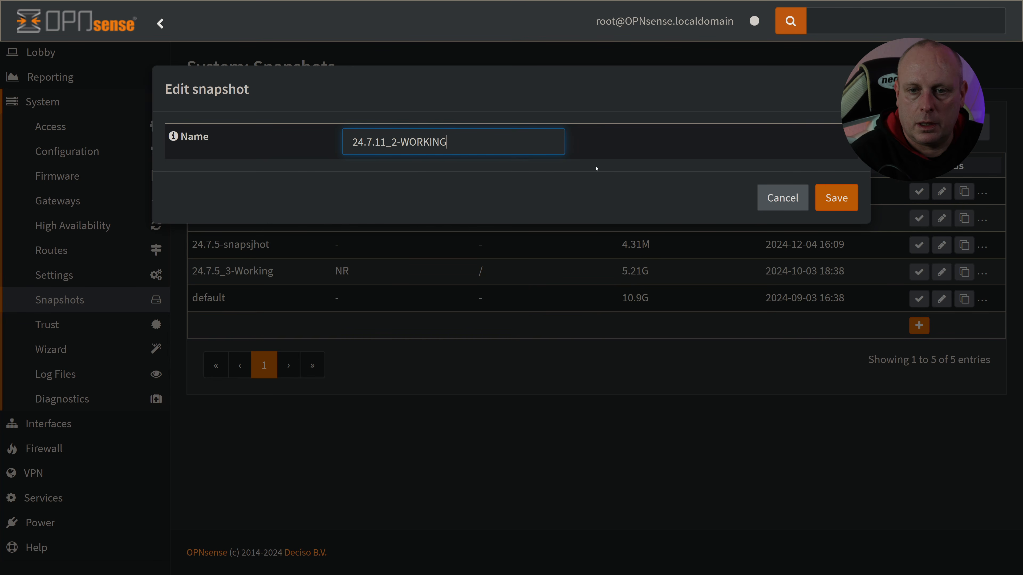
left_click(837, 197)
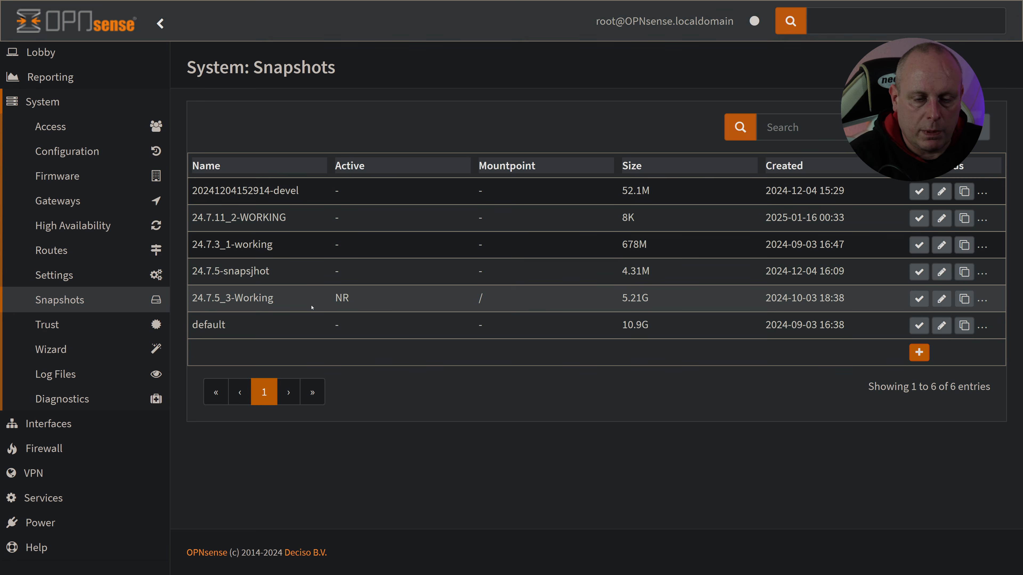
Step: Check for firmware updates and dismiss the 24.7.12 release notes after reading through them
left_click(96, 181)
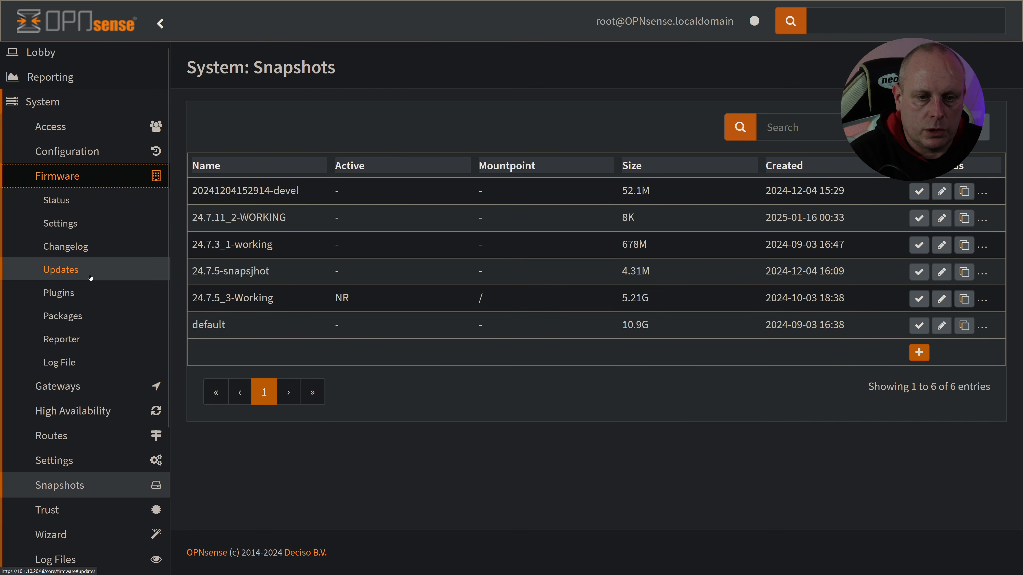
left_click(90, 277)
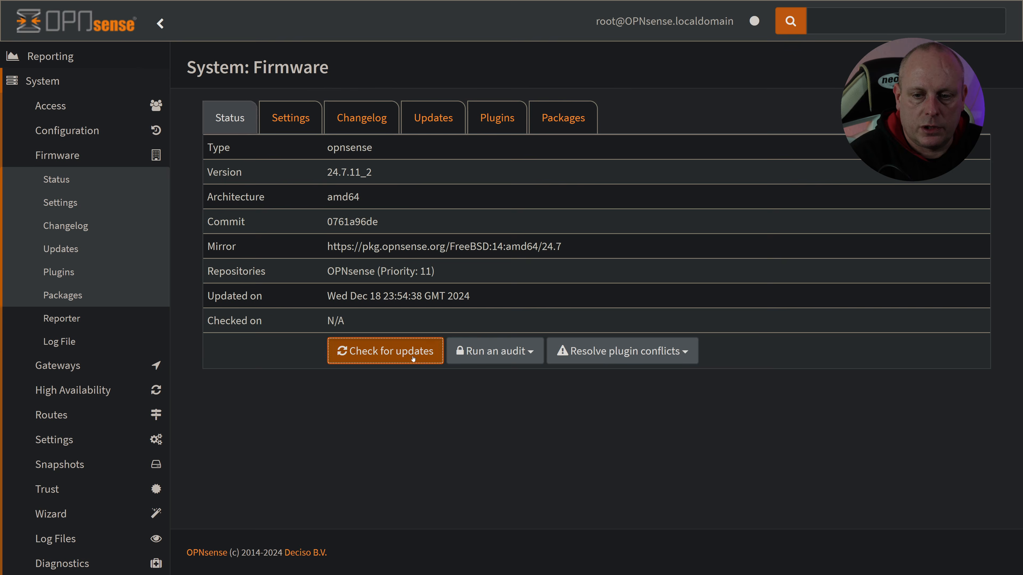
left_click(412, 355)
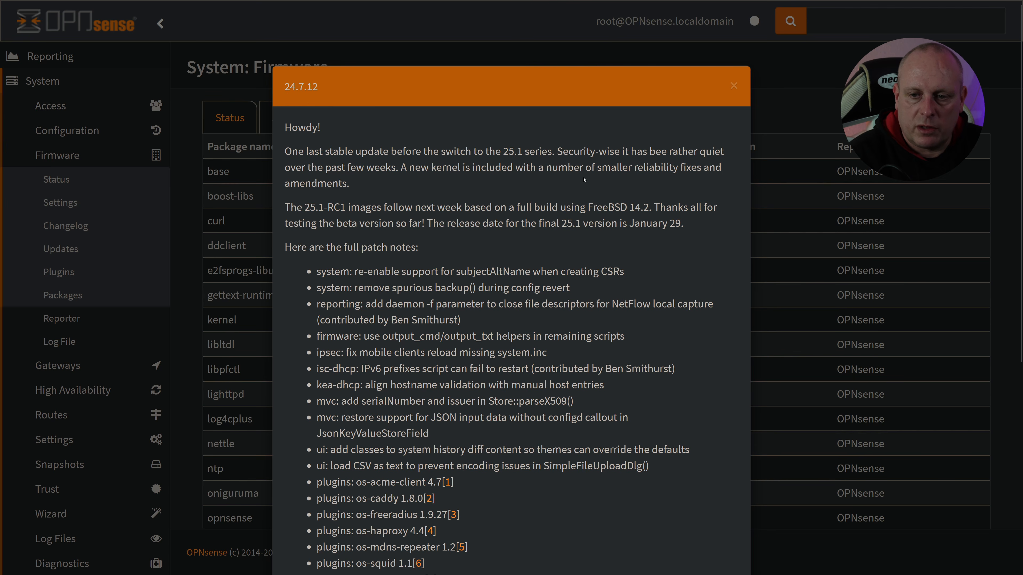
scroll(584, 180, "down", 10)
left_click(715, 525)
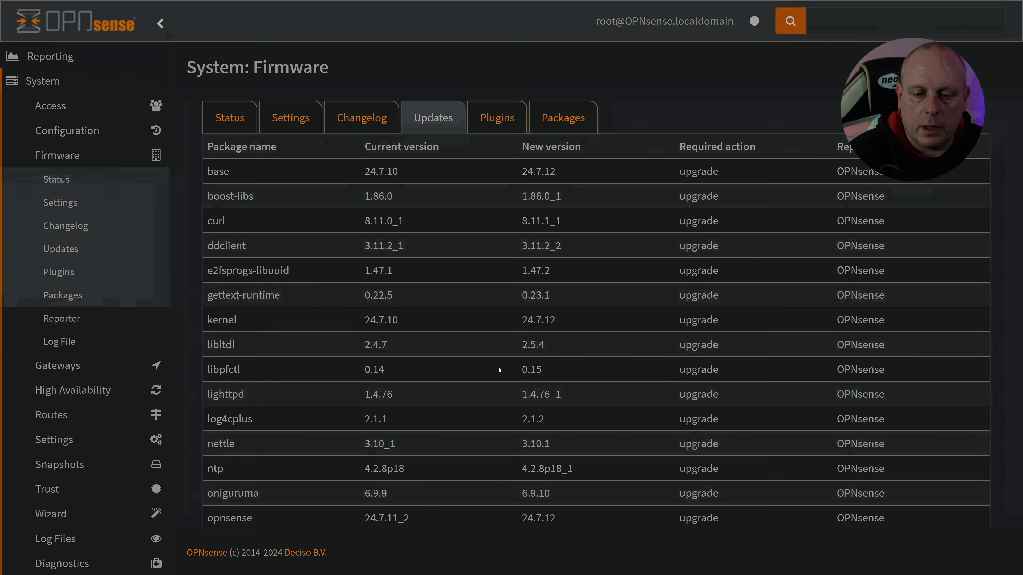
Step: Install all the available firmware package updates and confirm the required reboot
scroll(499, 370, "down", 20)
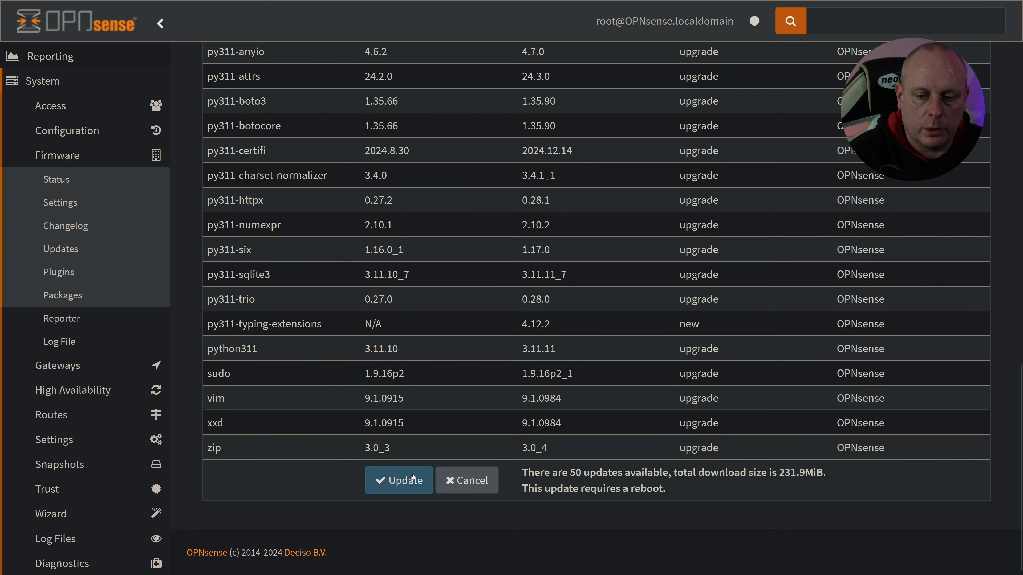
left_click(412, 479)
left_click(662, 180)
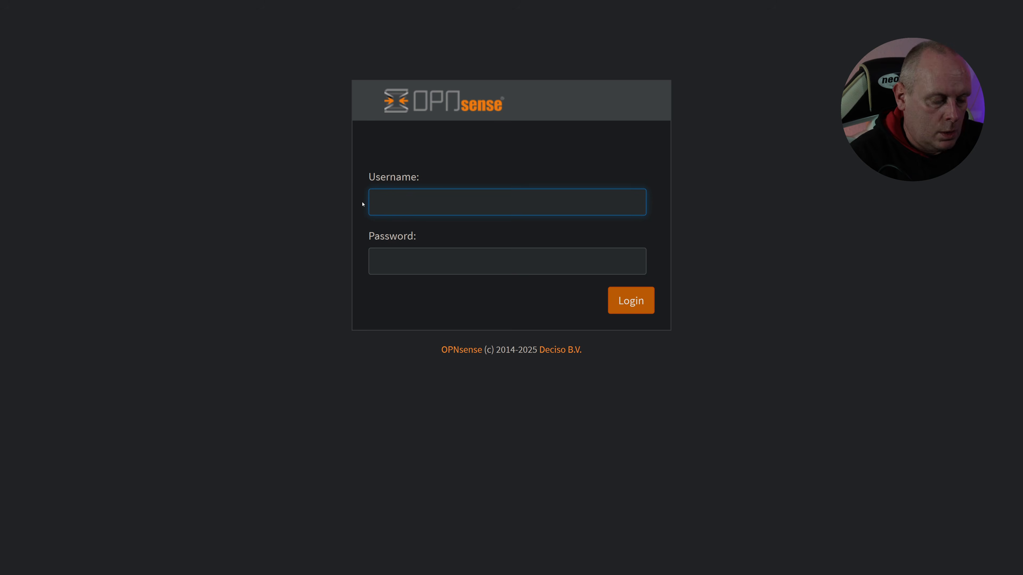
Step: Log back in as root with the account password
type("root")
key("Tab")
type("*********")
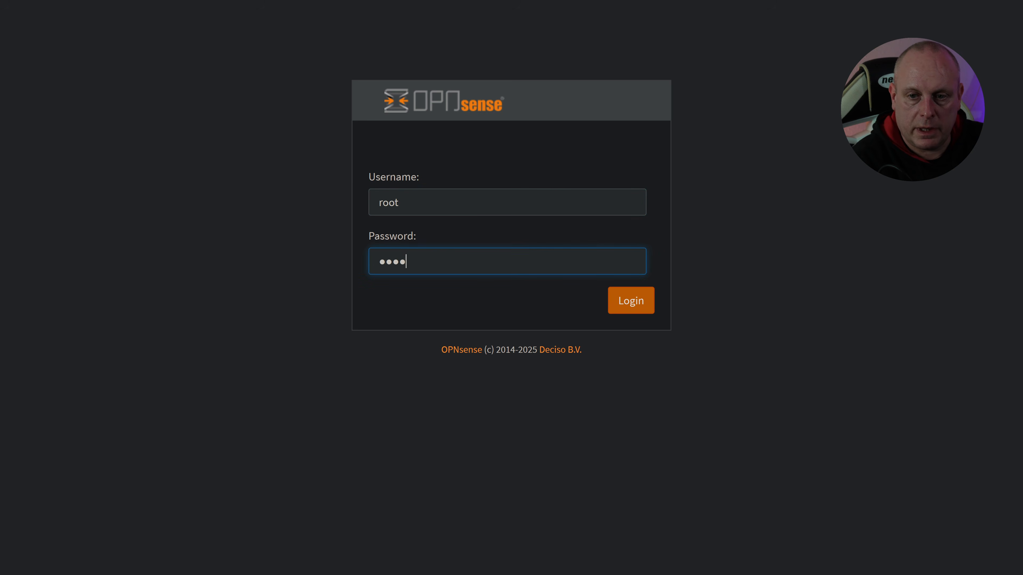
key("Return")
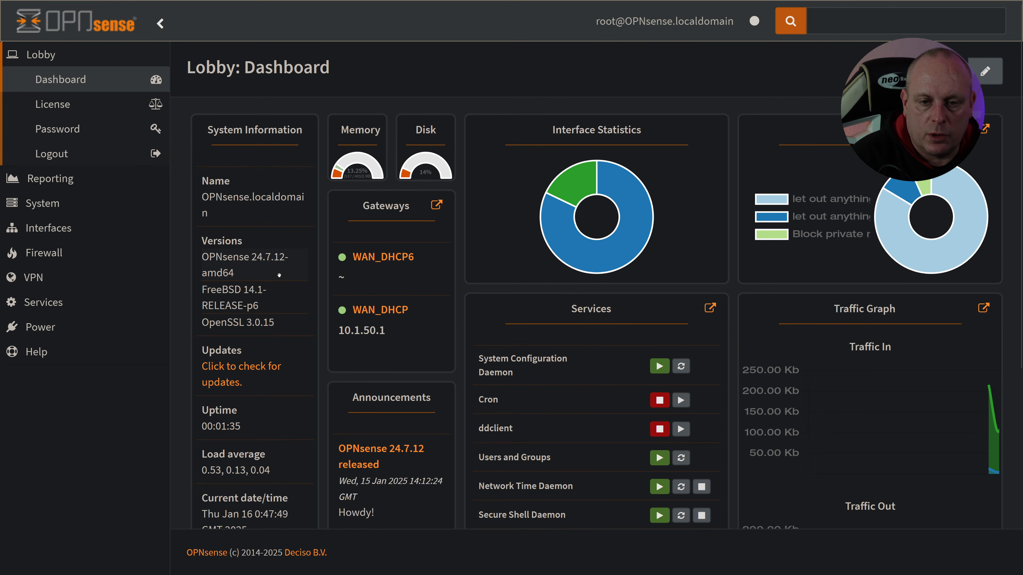
Step: Create another system snapshot for the updated firmware, named 24.7_12
left_click(81, 203)
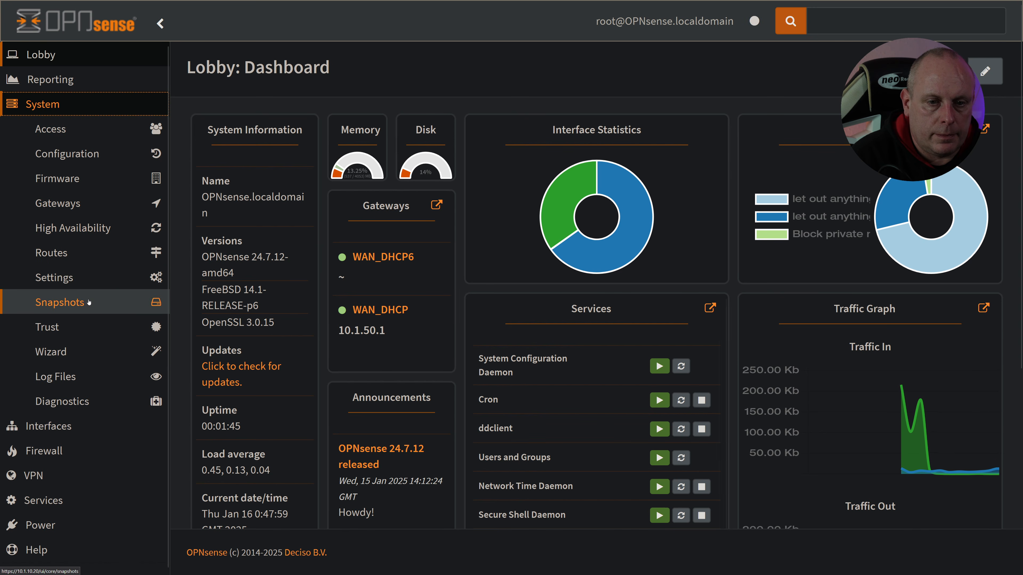
left_click(103, 301)
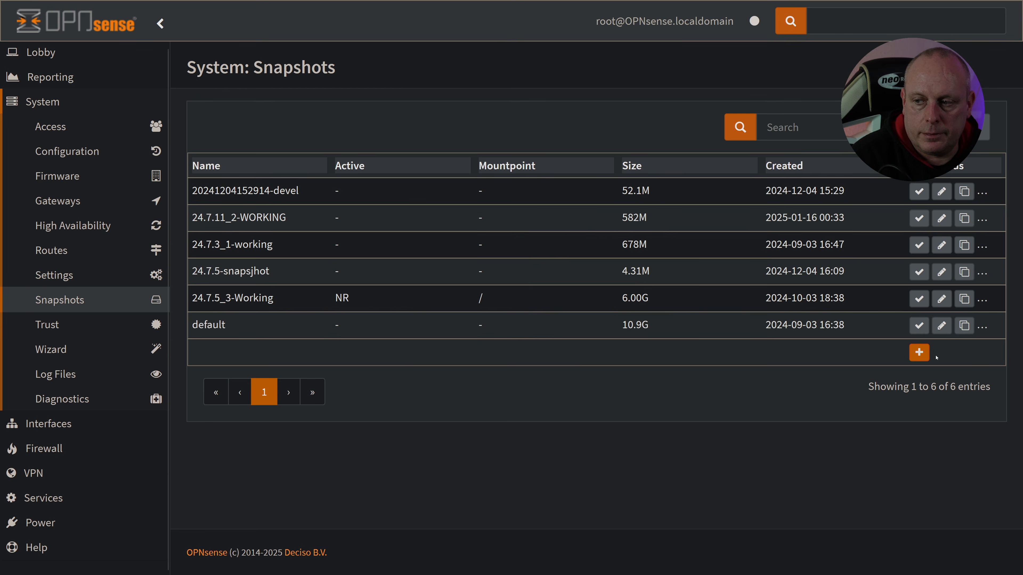
left_click(921, 354)
left_click_drag(439, 143, 273, 125)
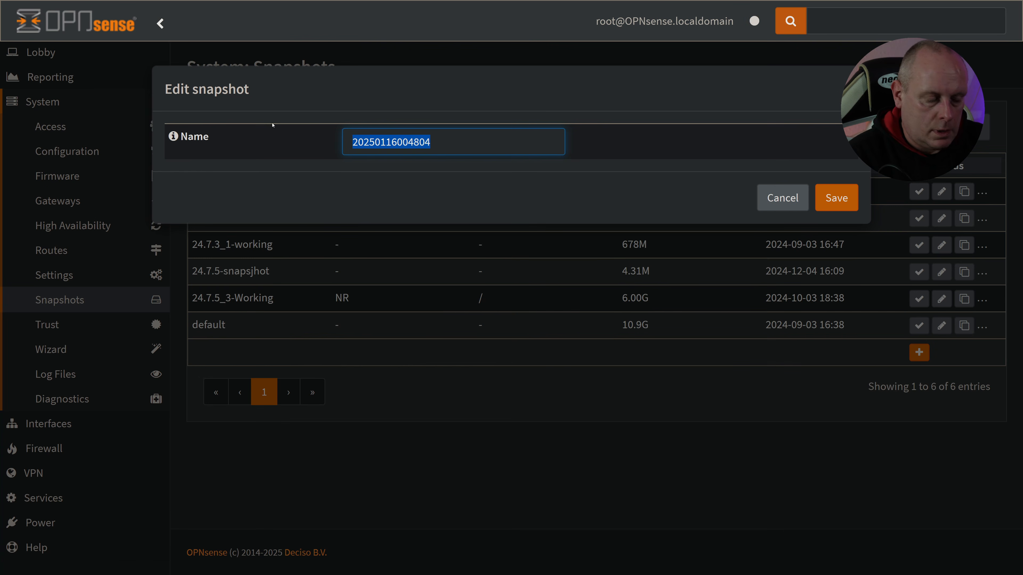
type("24.7.")
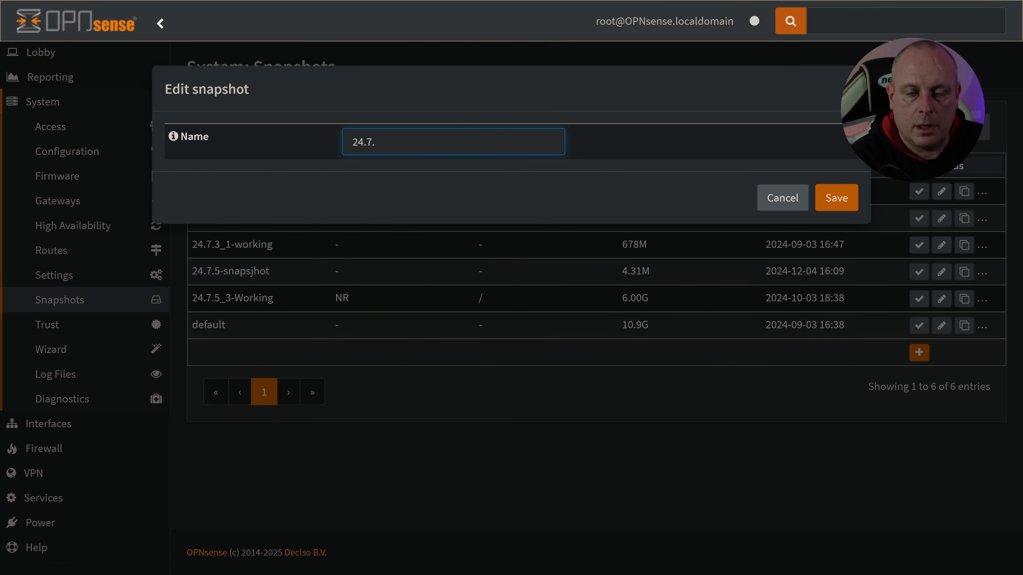
type("12")
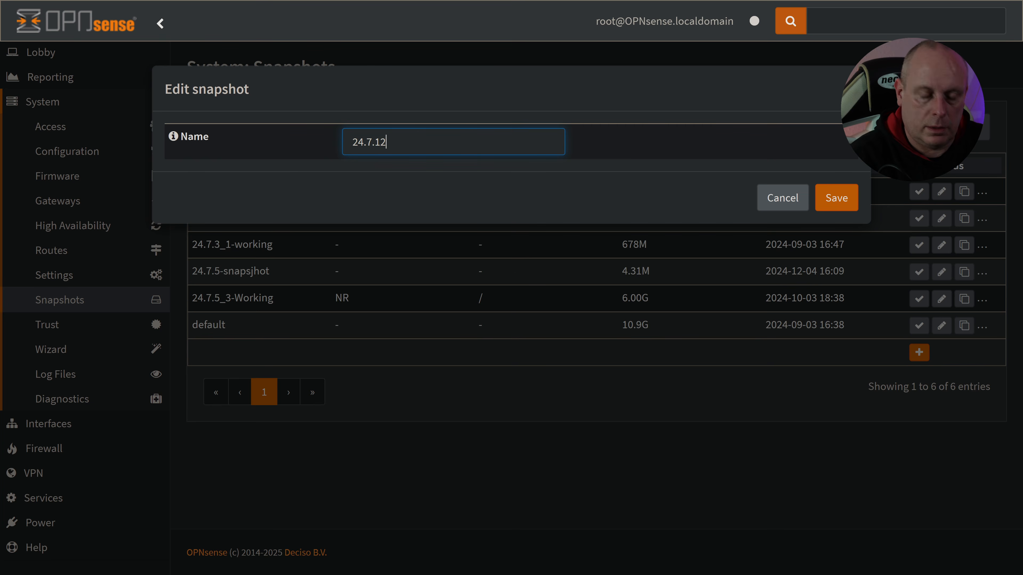
key("BackSpace")
key("BackSpace")
key("BackSpace")
type("_12")
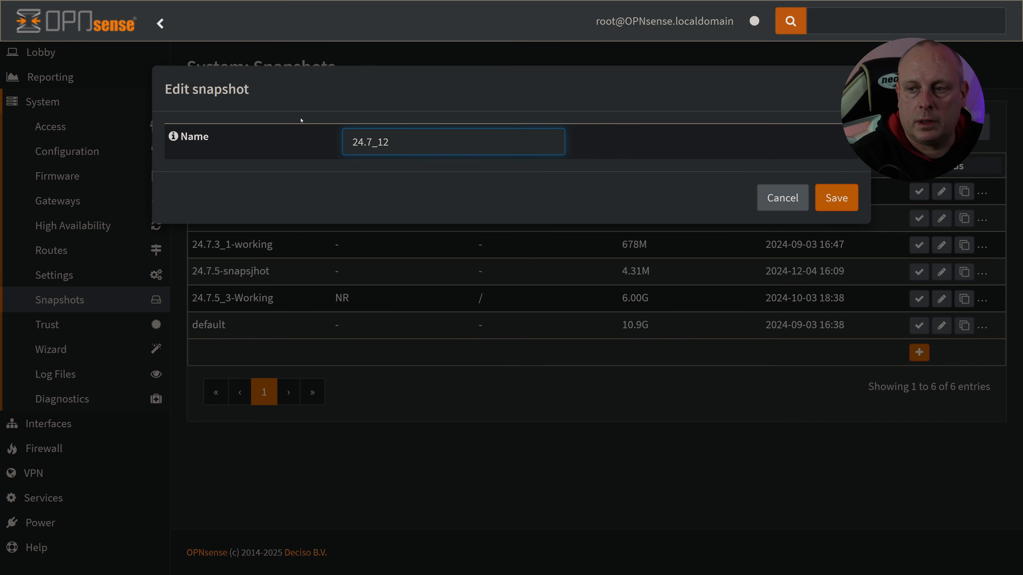
key("Return")
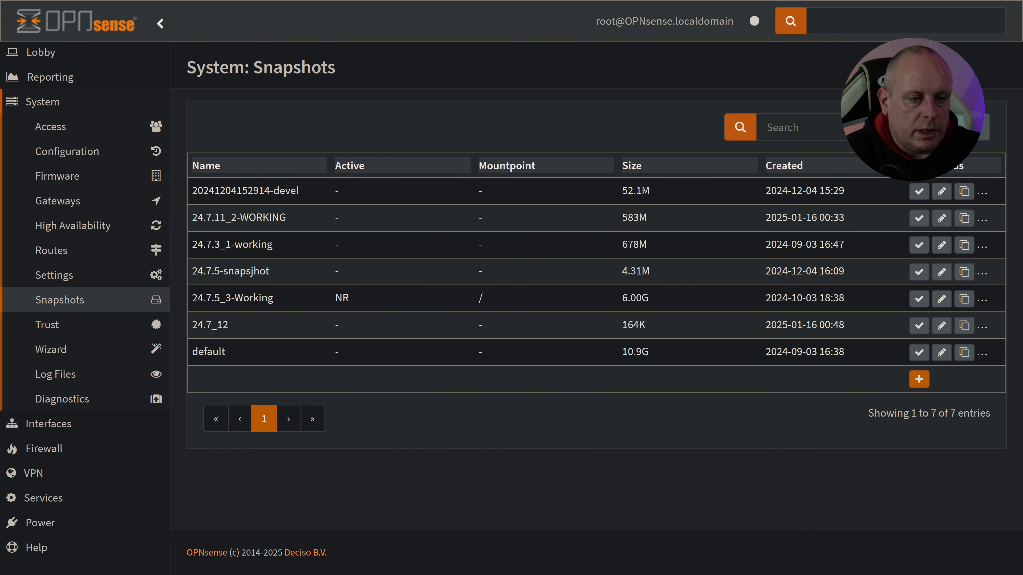